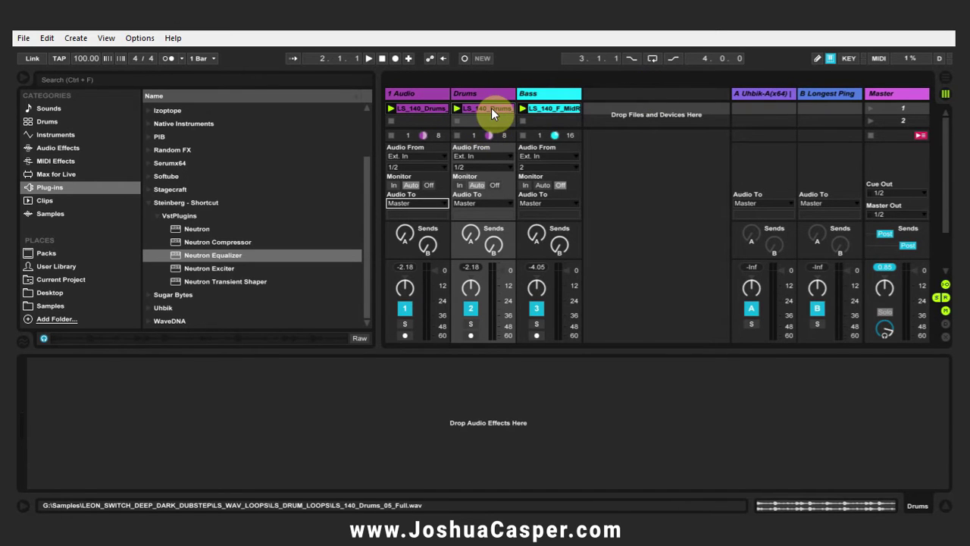
- Switch the 1 Audio track off and back on around launching scene 1
click(405, 308)
click(872, 109)
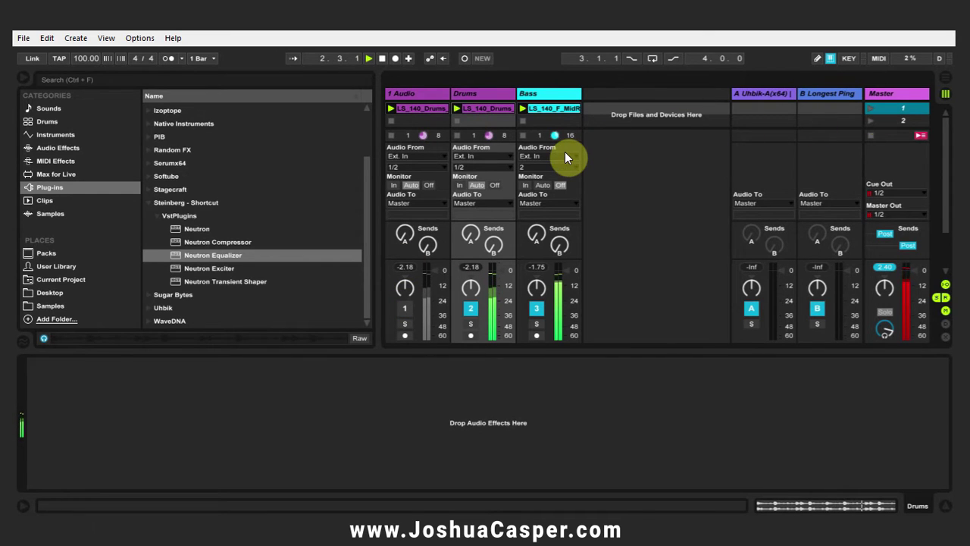
click(405, 308)
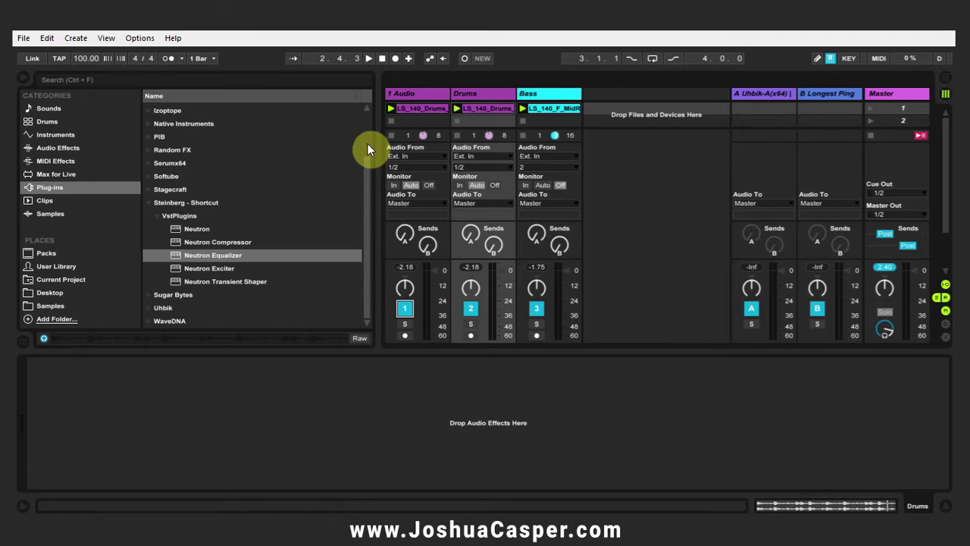
- Load Neutron Equalizer onto the Drums track and rename the instance 'EQ - Drums'
click(219, 255)
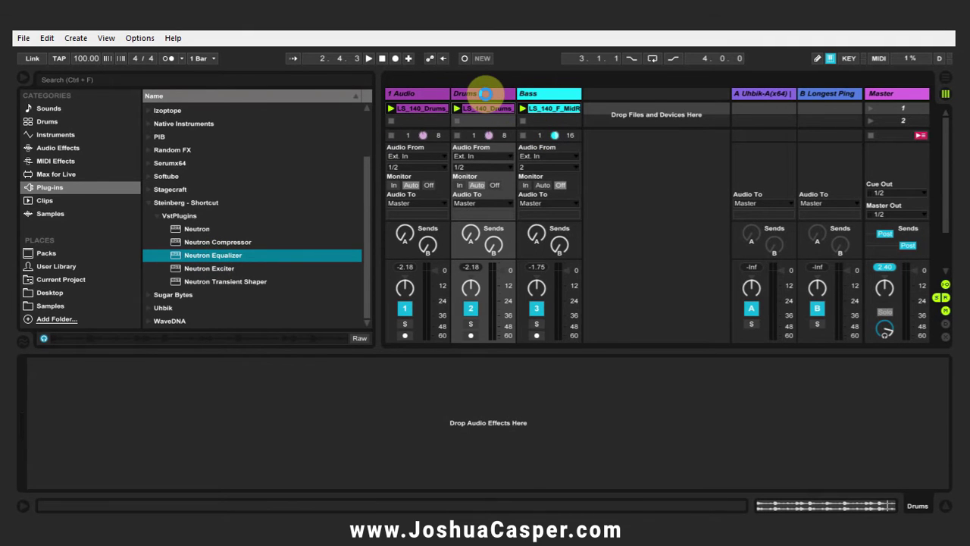
drag(485, 93, 485, 94)
click(213, 77)
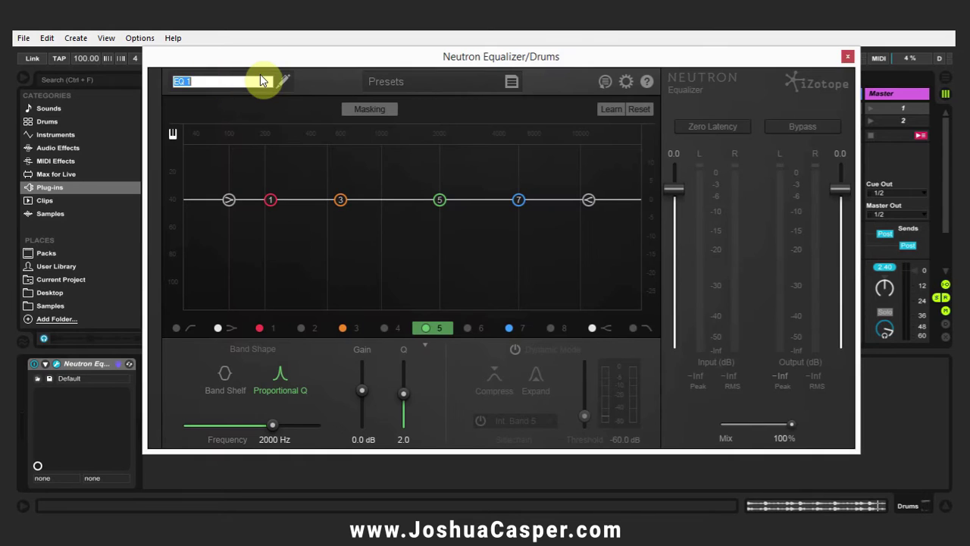
click(260, 74)
key(BackSpace)
text(- Drums)
key(Return)
click(847, 56)
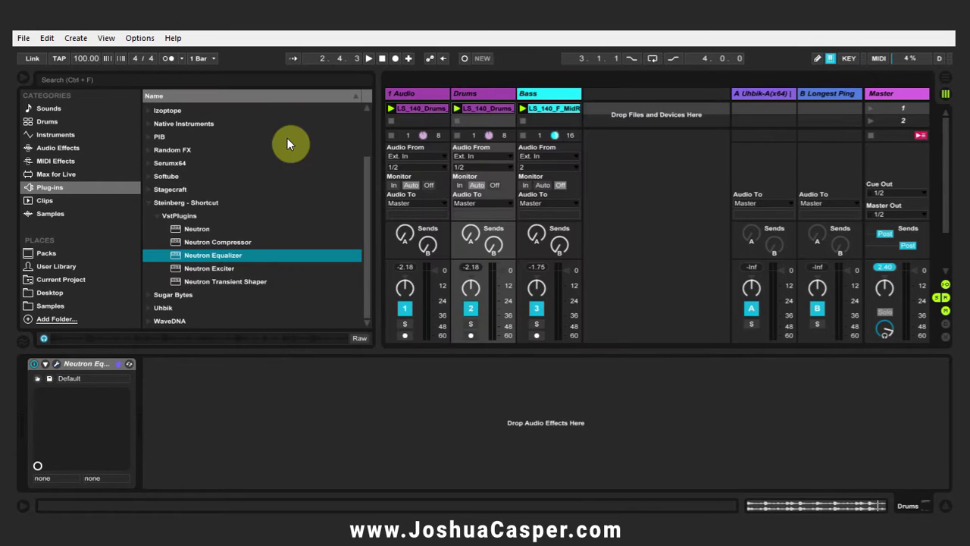
- Load the full Neutron plugin onto the Bass track, renaming it 'Neutron - Bass'
click(188, 229)
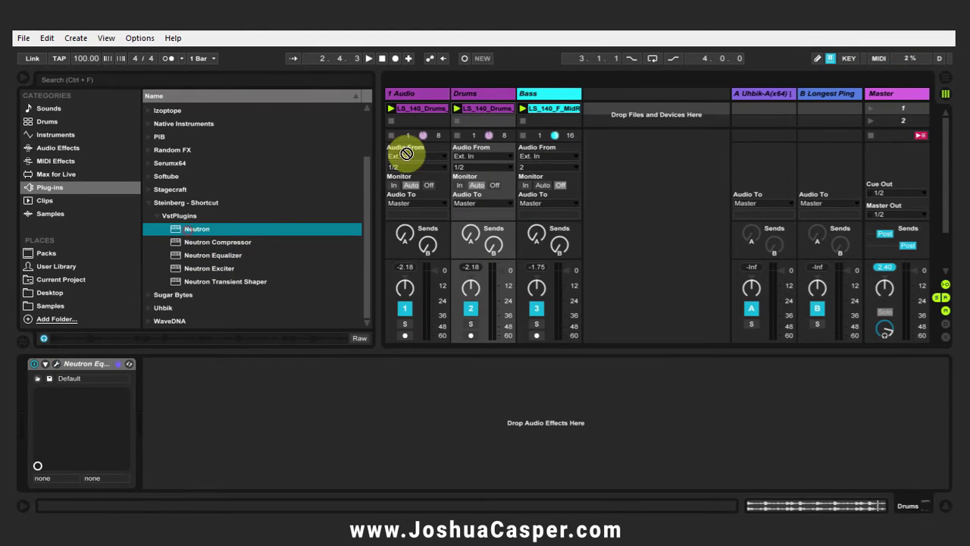
click(533, 92)
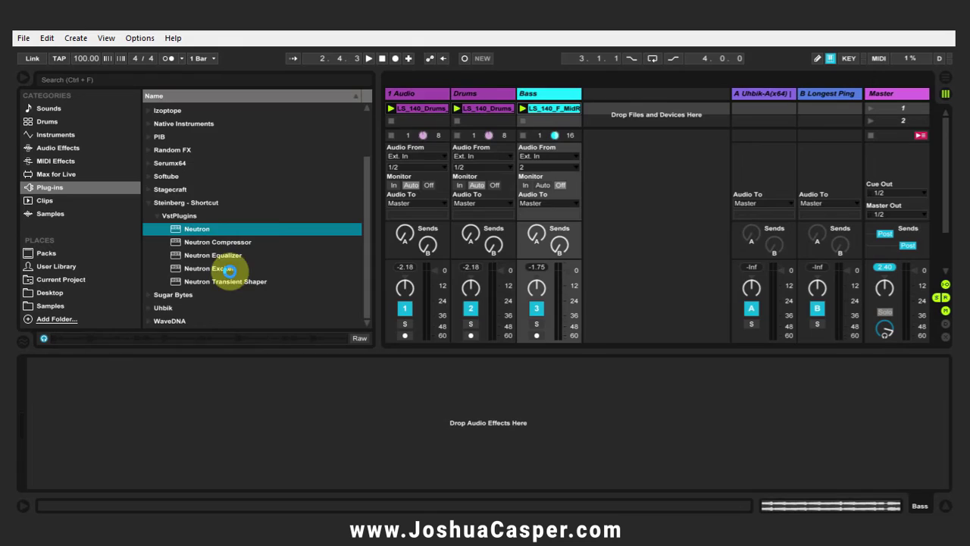
double_click(227, 229)
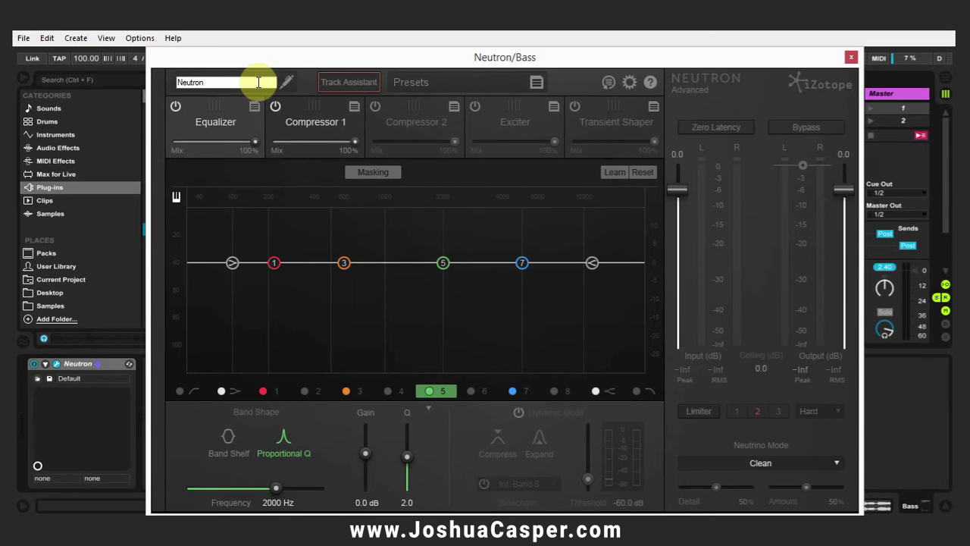
text(- )
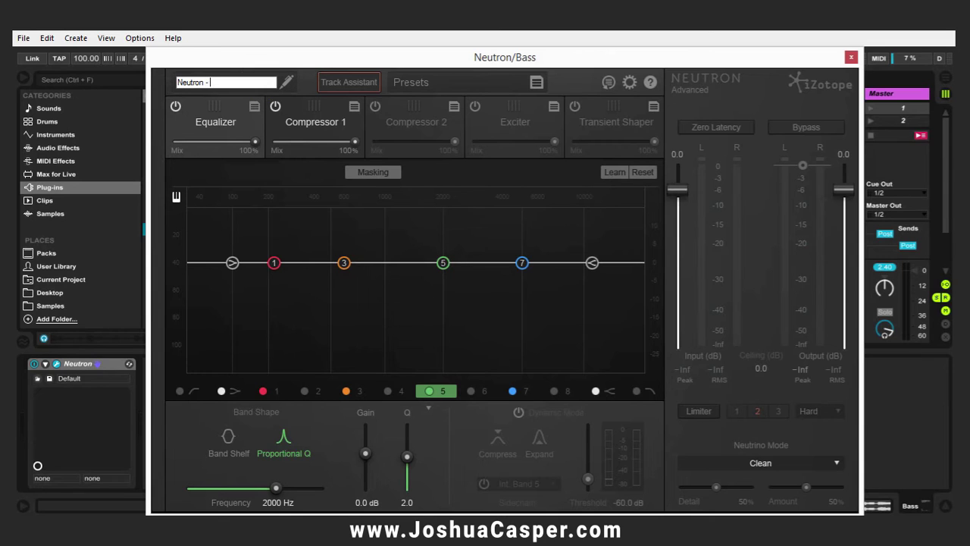
text(Bass)
key(Return)
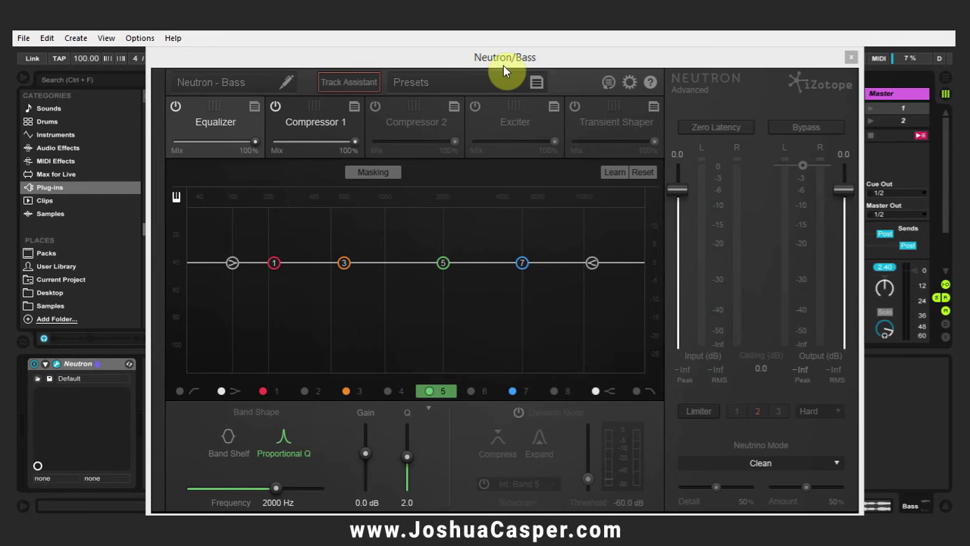
click(850, 56)
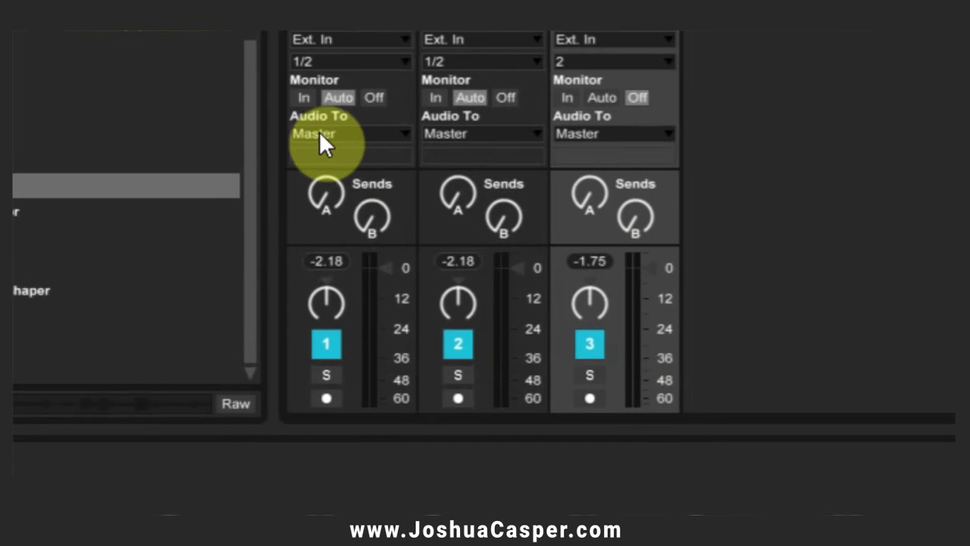
- Route the 1 Audio track's output to Bass, into the 3/4-Neutron input
click(404, 135)
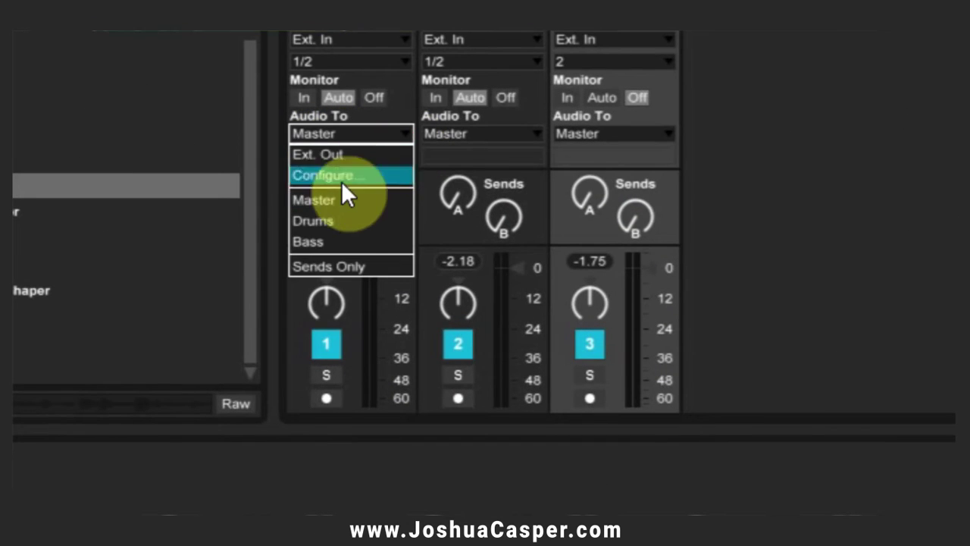
click(334, 242)
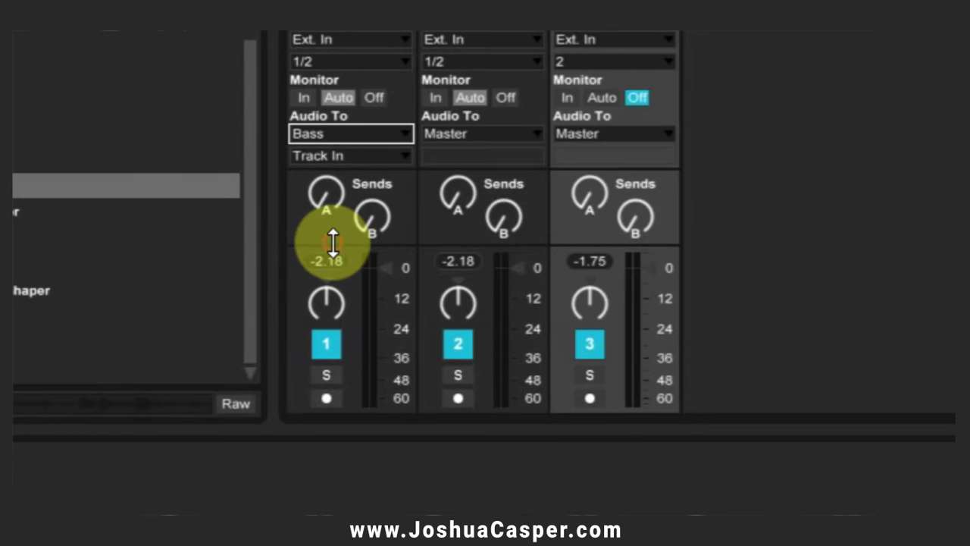
click(336, 155)
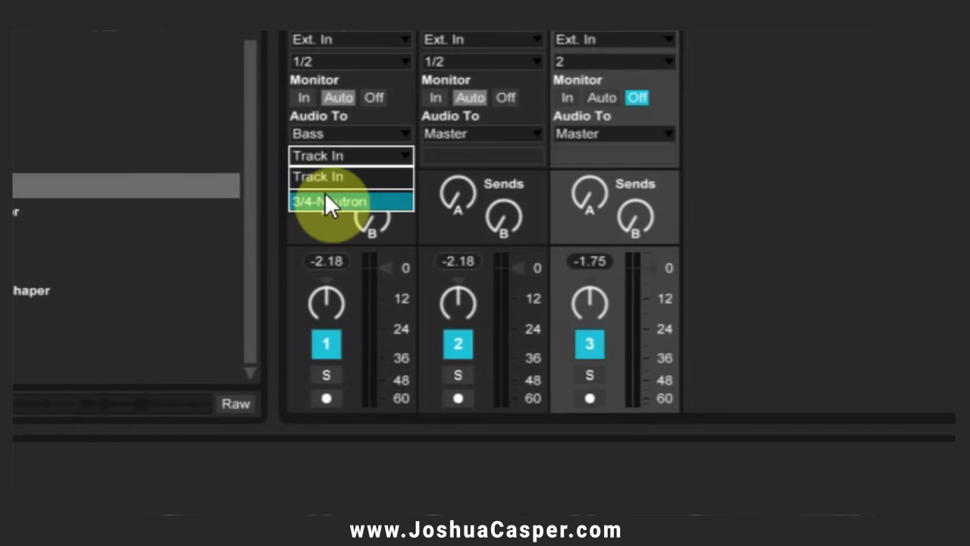
click(361, 200)
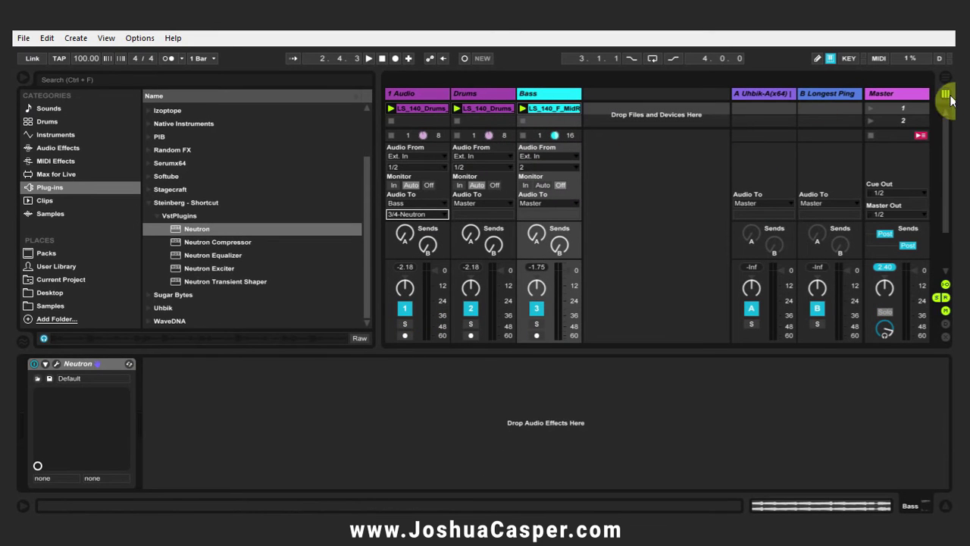
- Play scene 1 and solo then unsolo the 1 Audio track to check the routing
click(870, 110)
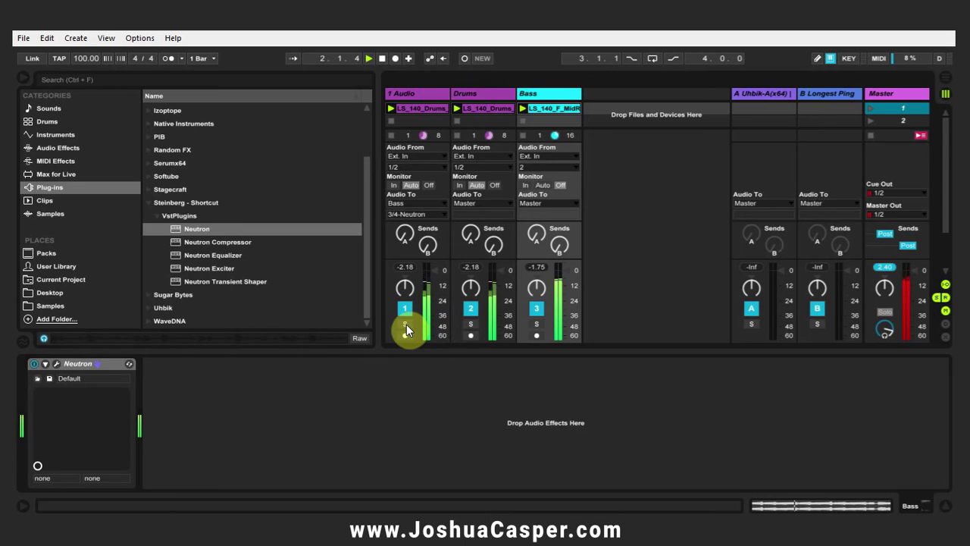
key(space)
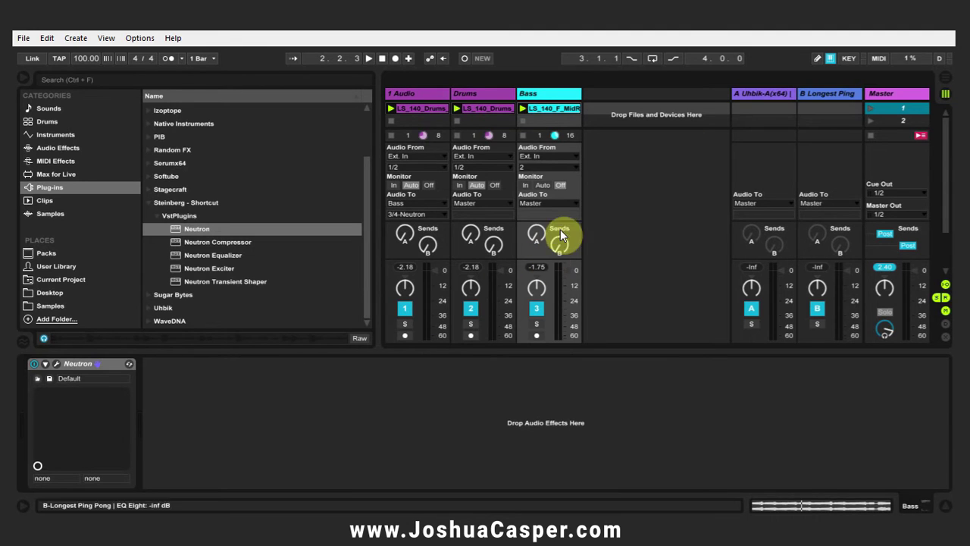
key(space)
click(404, 325)
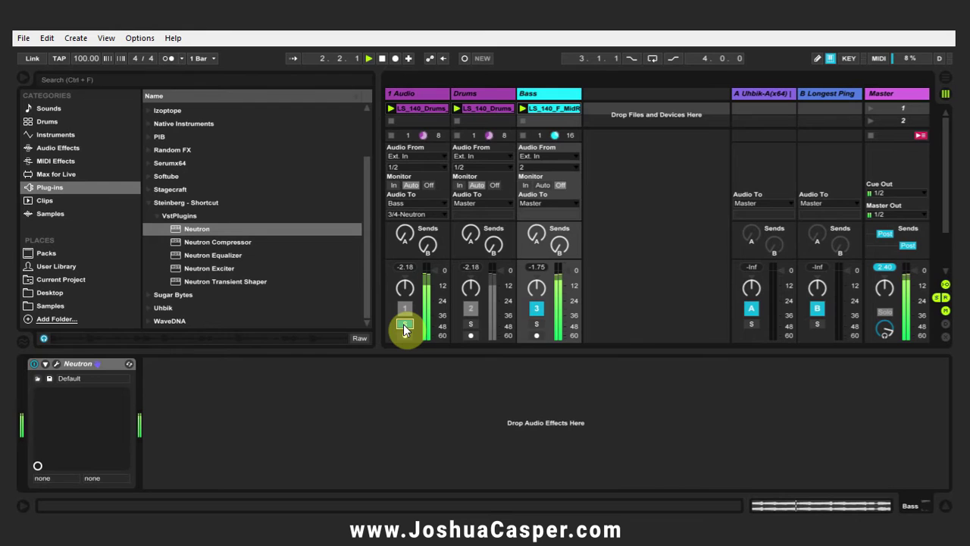
click(404, 326)
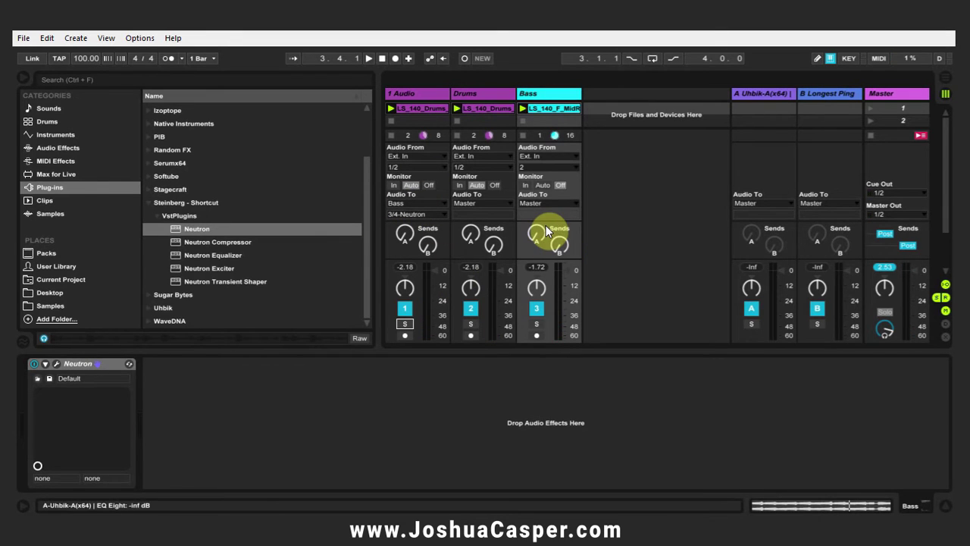
- Reopen Neutron - Bass, play the loop and let Track Assistant analyse the bass
click(56, 364)
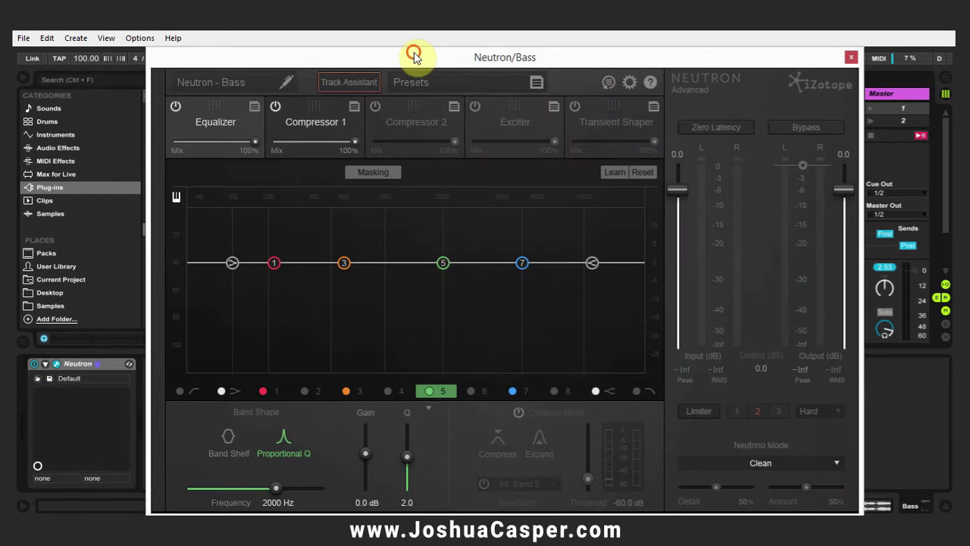
drag(417, 54, 439, 39)
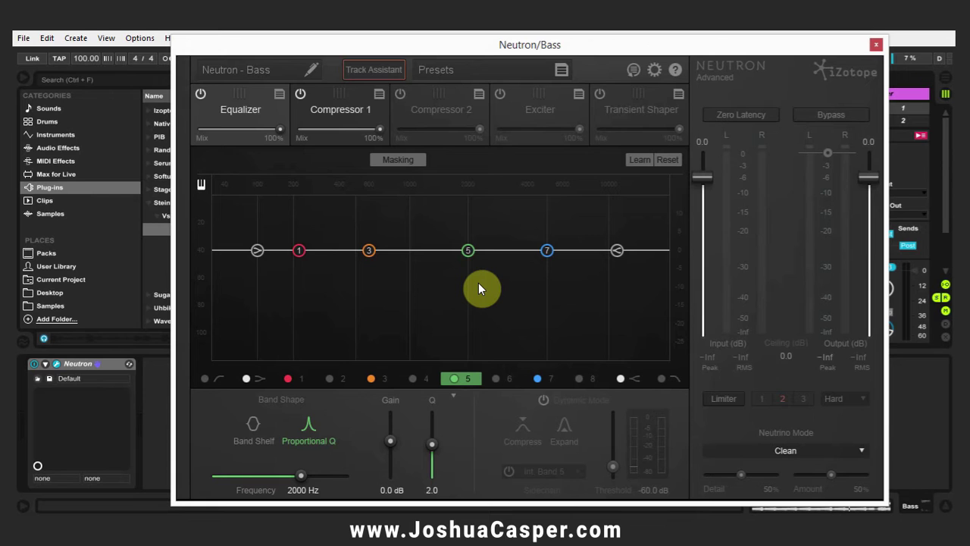
key(space)
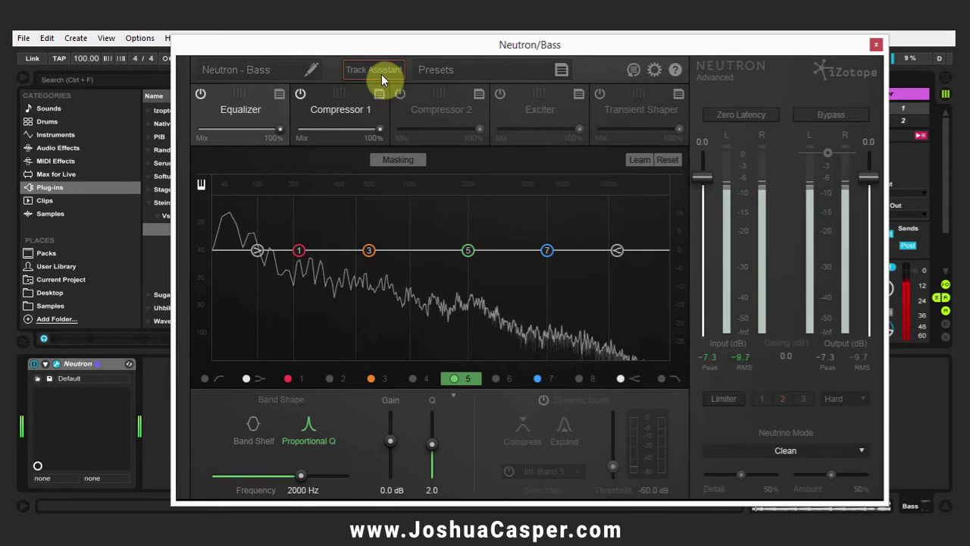
click(381, 73)
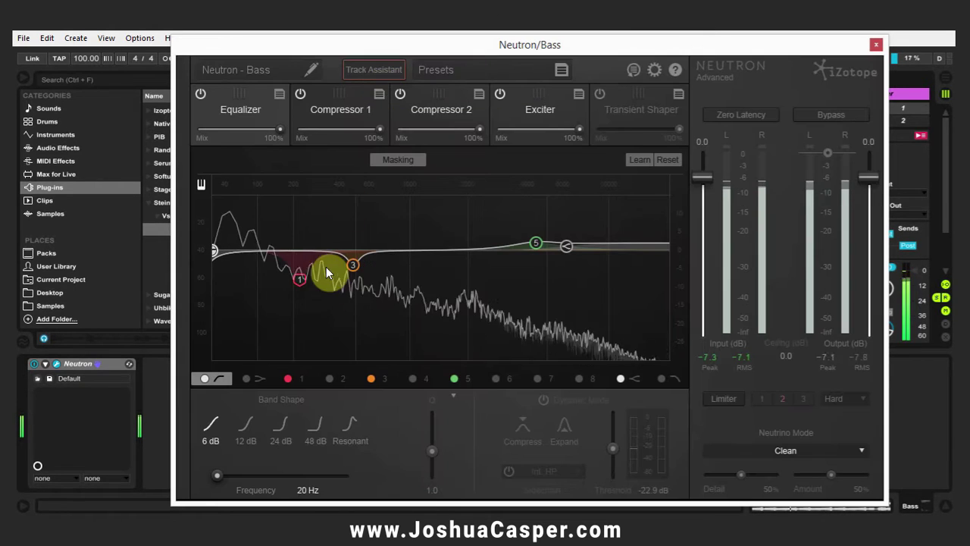
key(space)
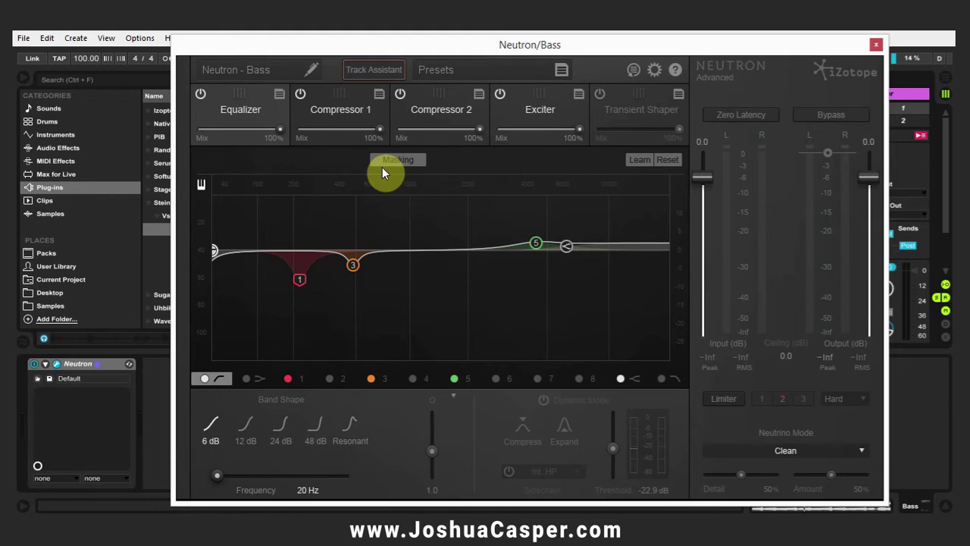
- Enable Masking with EQ - Drums as the source and play to compare both spectra
click(387, 162)
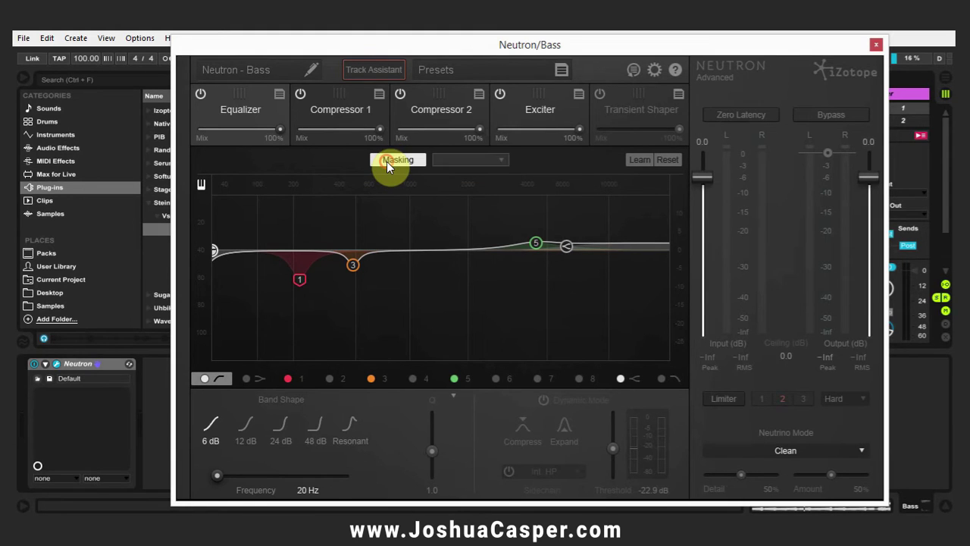
click(455, 162)
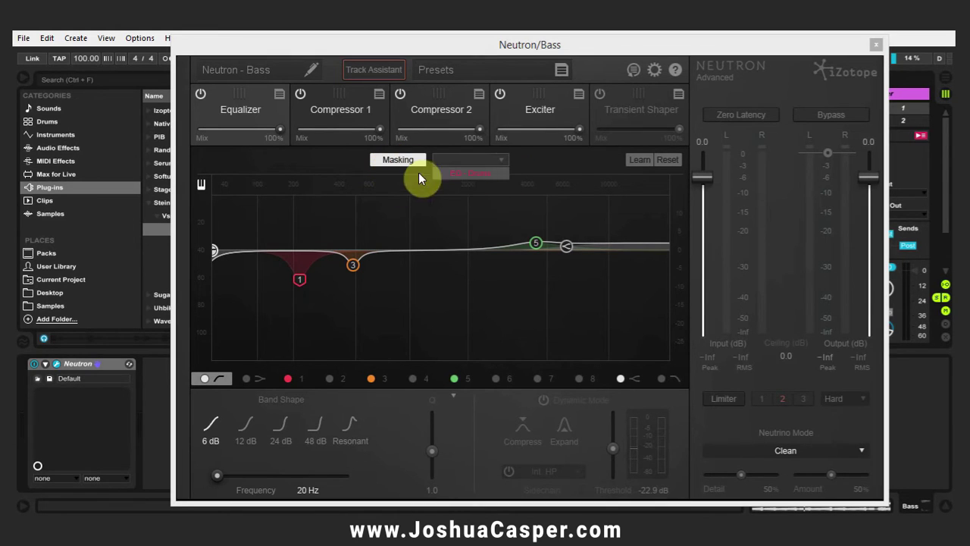
click(475, 176)
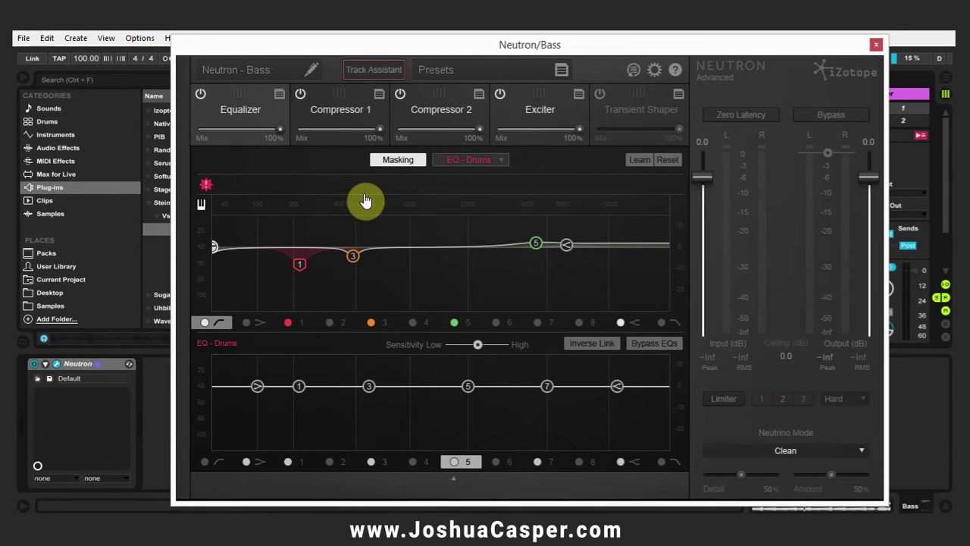
key(space)
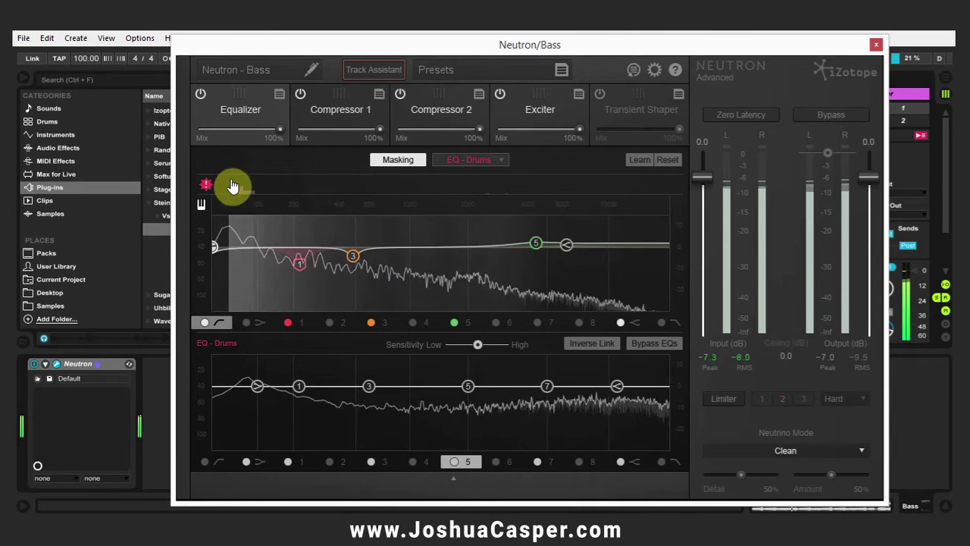
key(space)
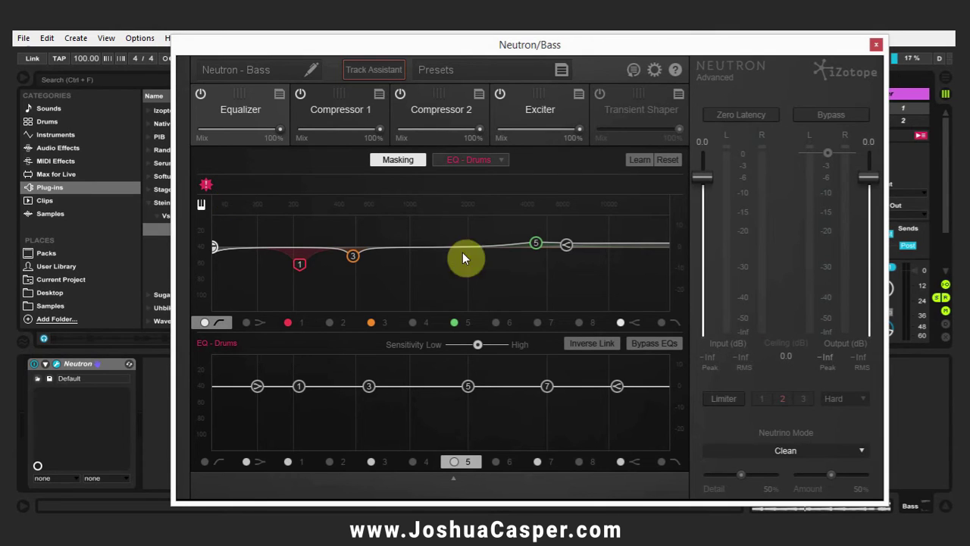
- Enable EQ band 4 as a -30 dB cut at 128 Hz and start playback
click(414, 324)
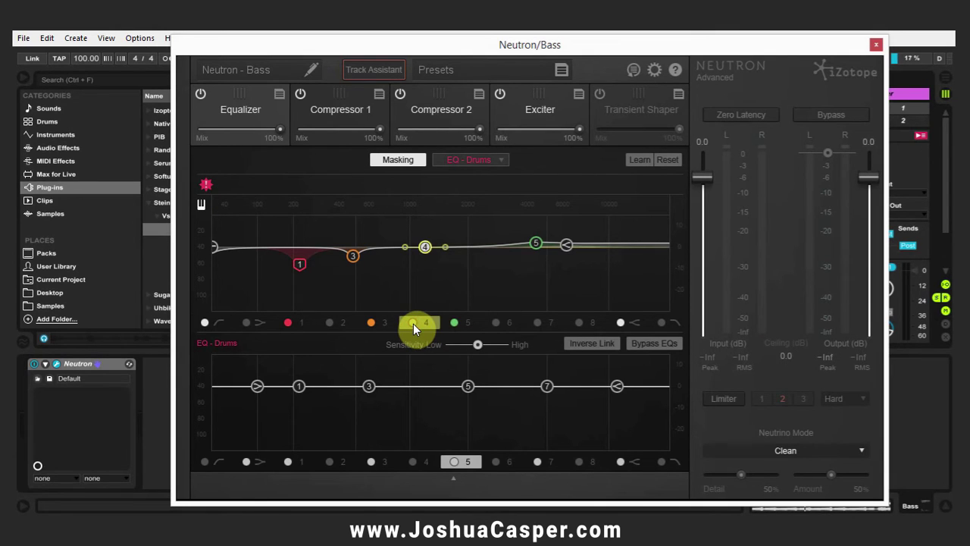
click(454, 479)
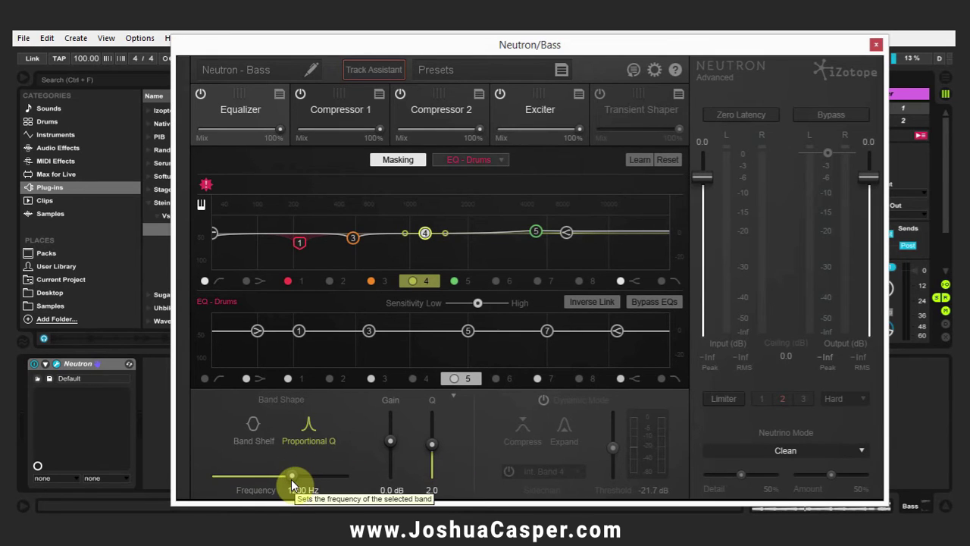
drag(294, 480, 280, 479)
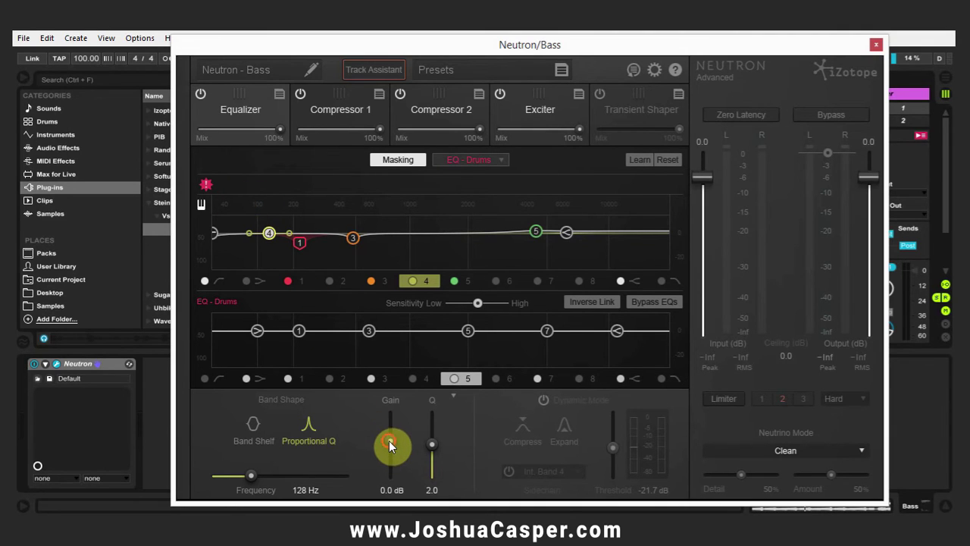
drag(387, 442, 393, 490)
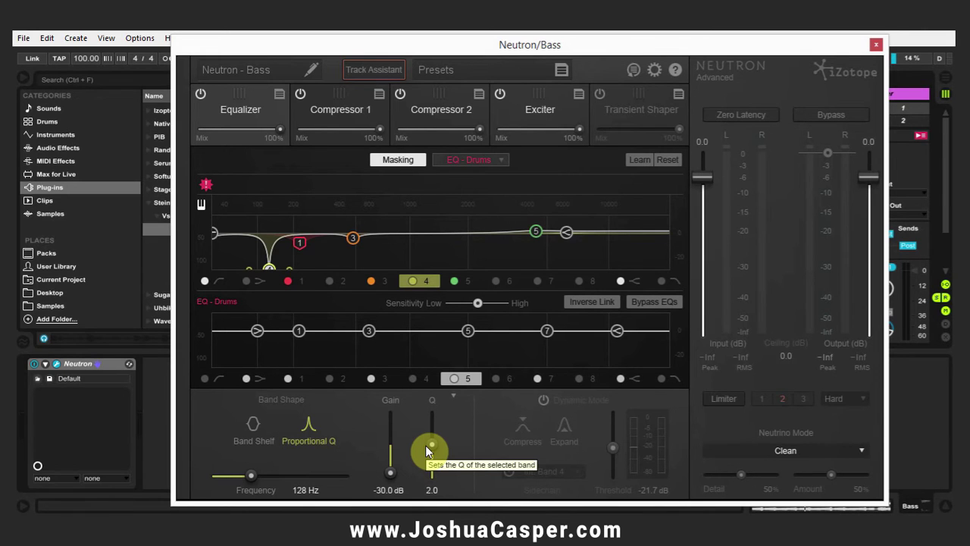
key(space)
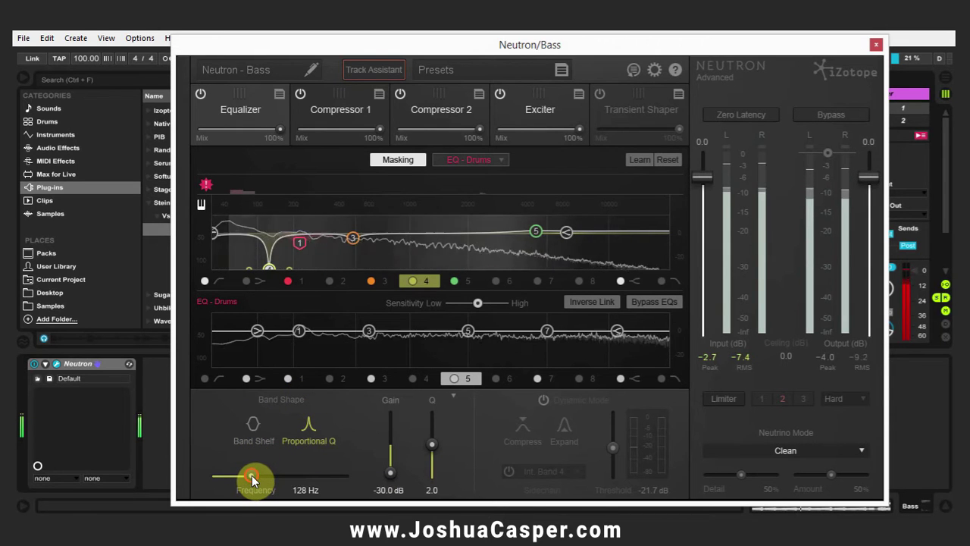
- Lower band 4's frequency to 58 Hz and widen its Q to 1.0
drag(251, 475, 240, 475)
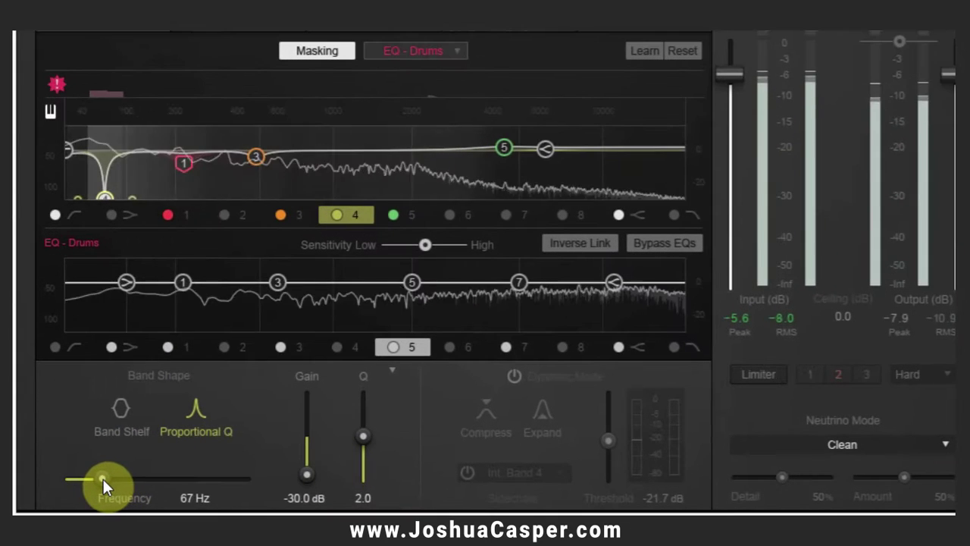
drag(103, 477, 103, 479)
mouse_move(362, 458)
mouse_down()
mouse_move(363, 448)
mouse_move(364, 457)
mouse_up()
drag(103, 485, 99, 481)
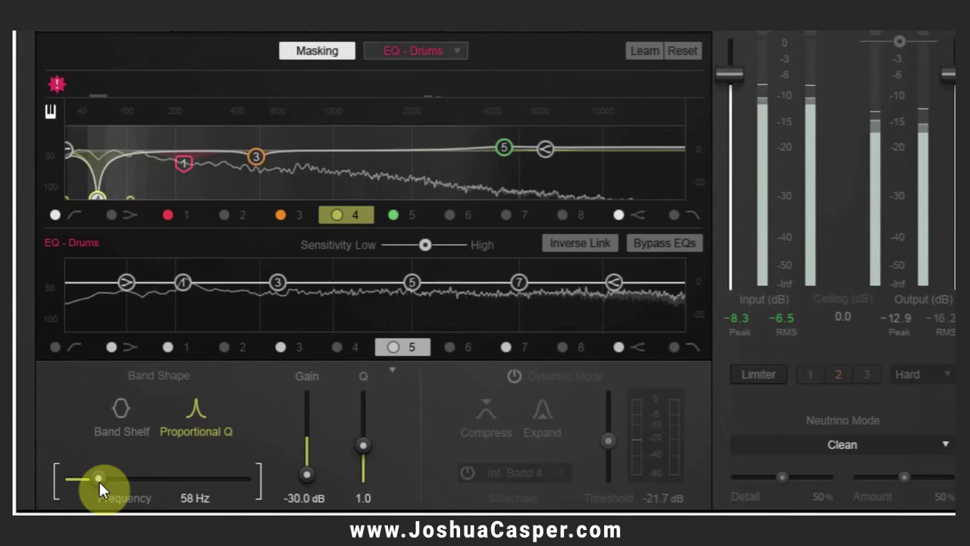
- Stop playback and toggle Bypass EQs on and off twice to compare
key(space)
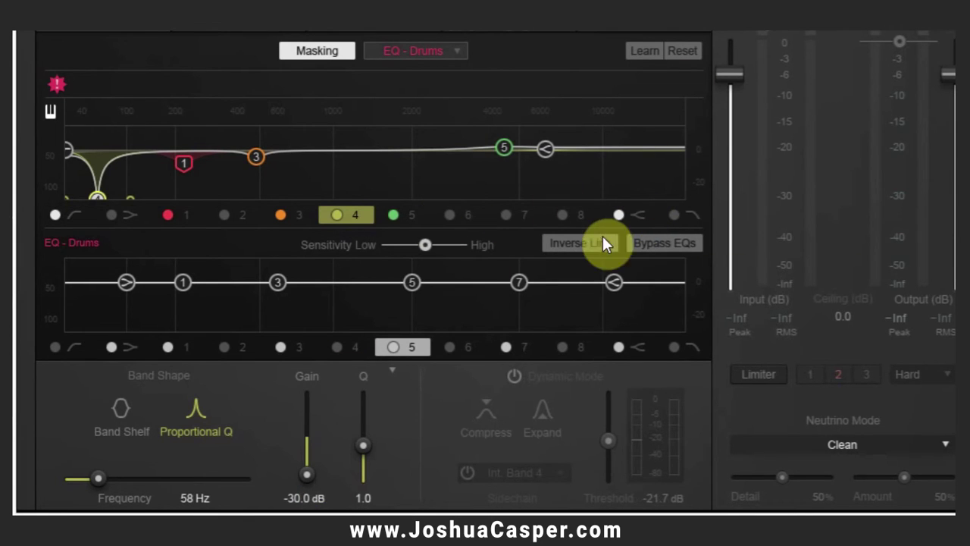
click(659, 245)
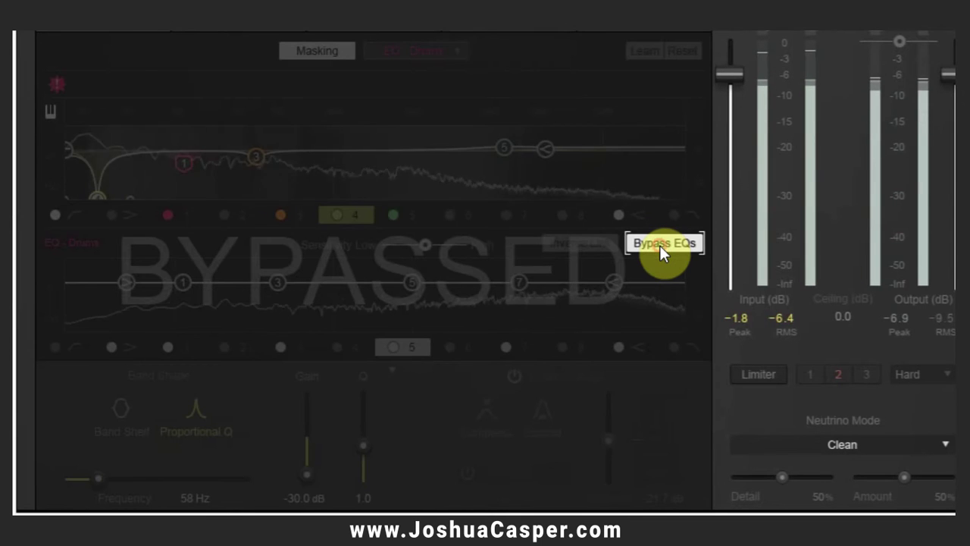
click(660, 244)
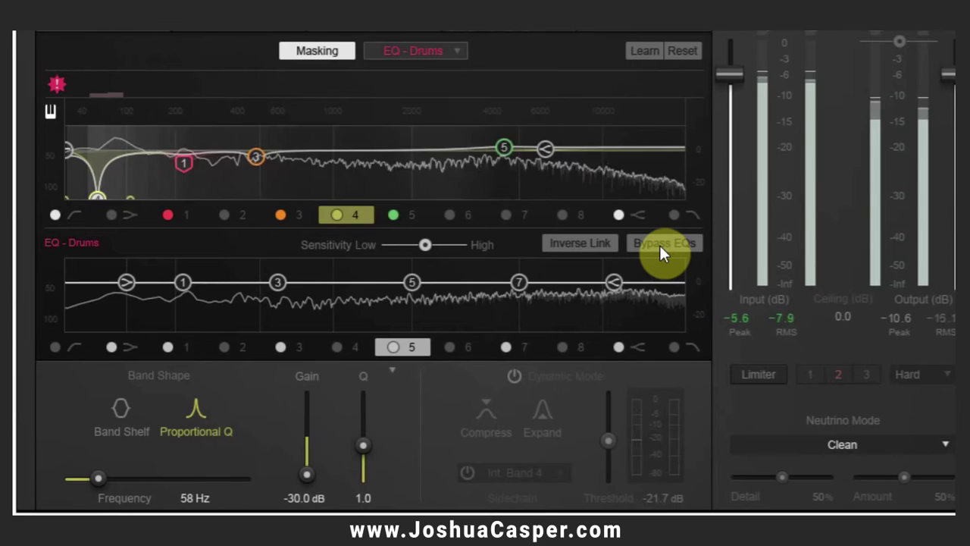
click(661, 244)
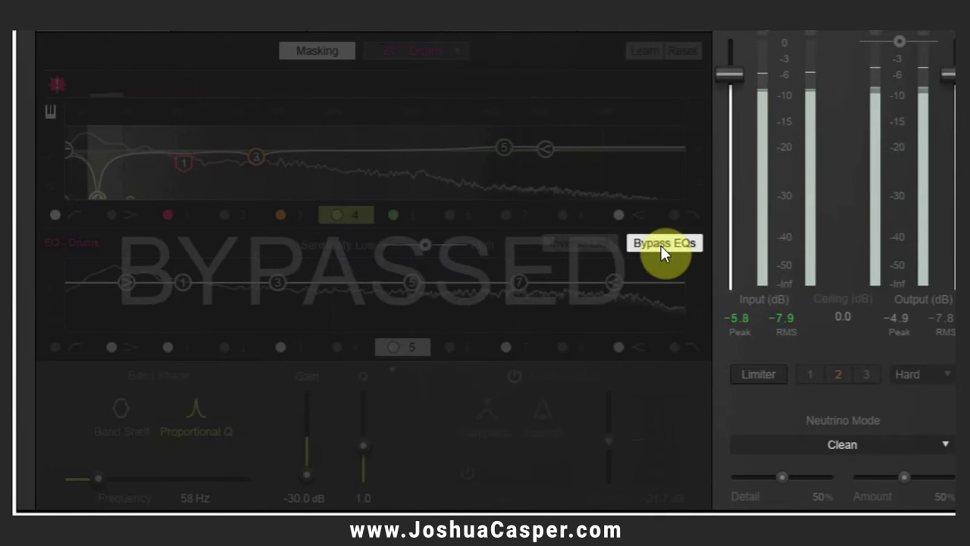
click(660, 243)
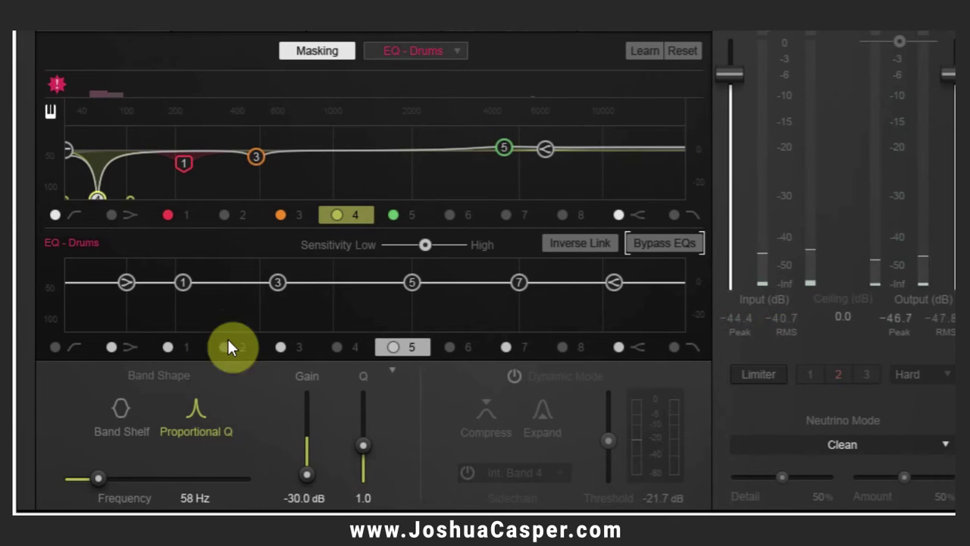
- Soften band 4 to -9.6 dB with Q 1.7, nudging frequency toward 54 Hz during playback
drag(313, 465, 360, 448)
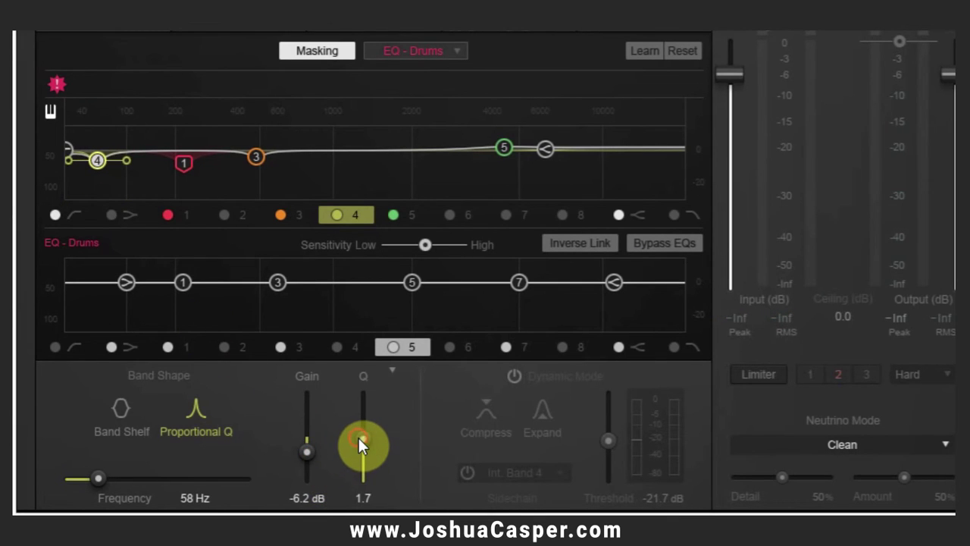
drag(309, 449, 306, 456)
key(space)
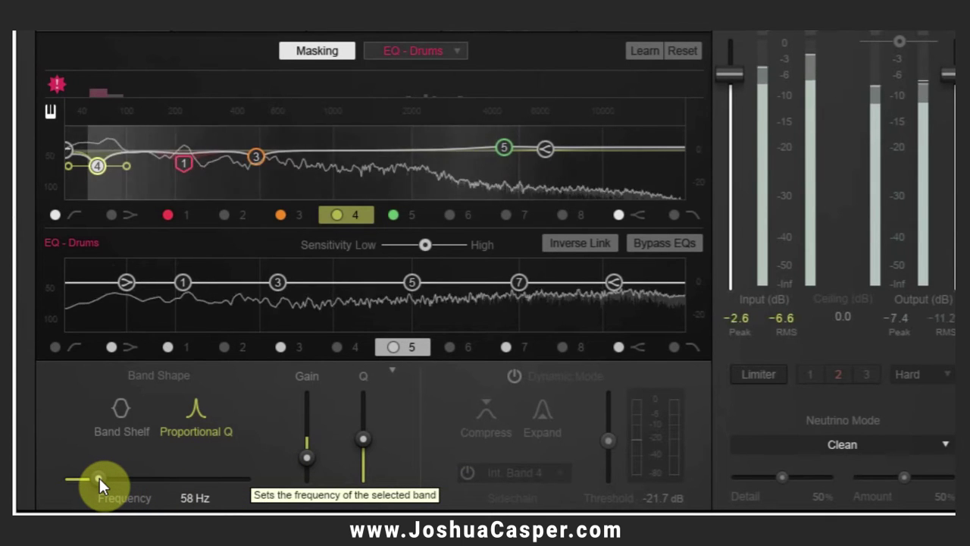
drag(99, 478, 97, 476)
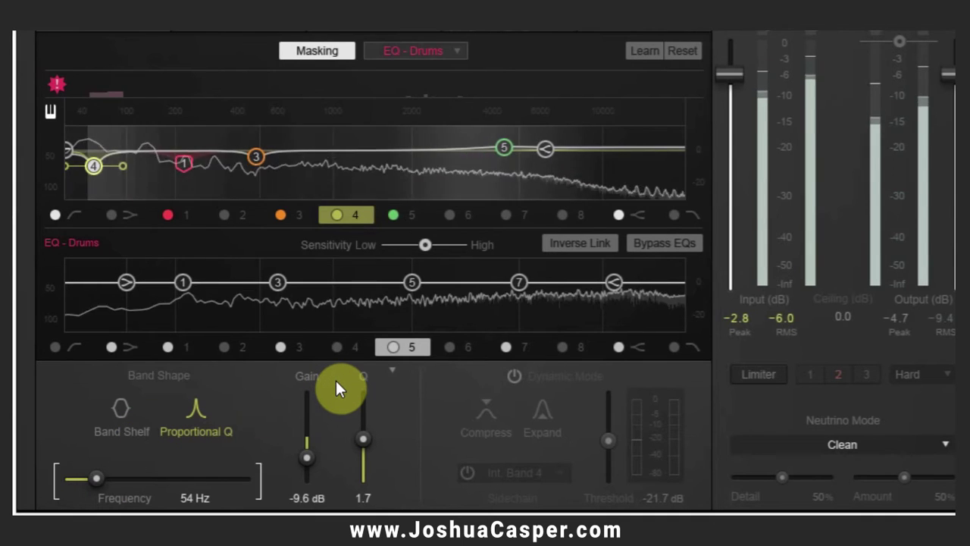
- Make band 4 dynamic, keyed from the Ext. Full sidechain, with a -23.7 dB cut
click(515, 374)
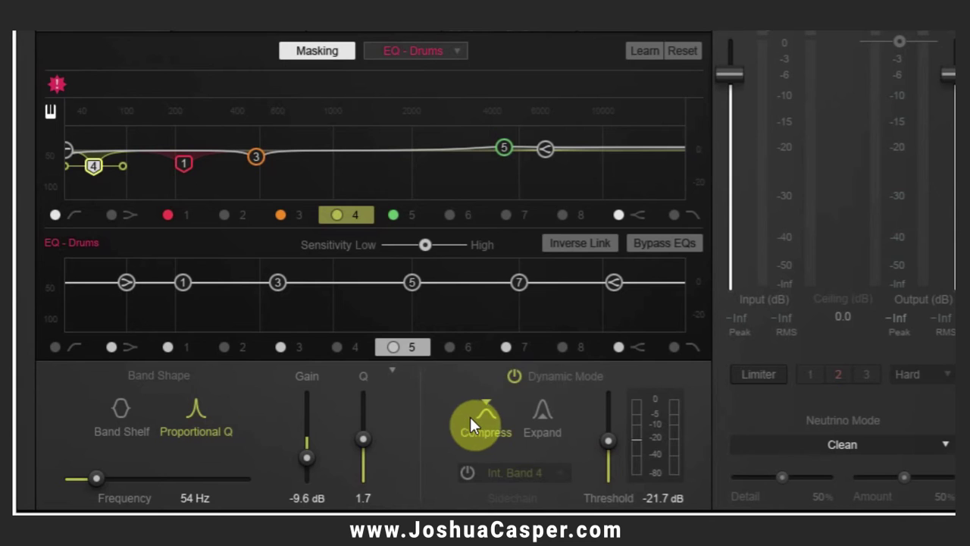
click(467, 471)
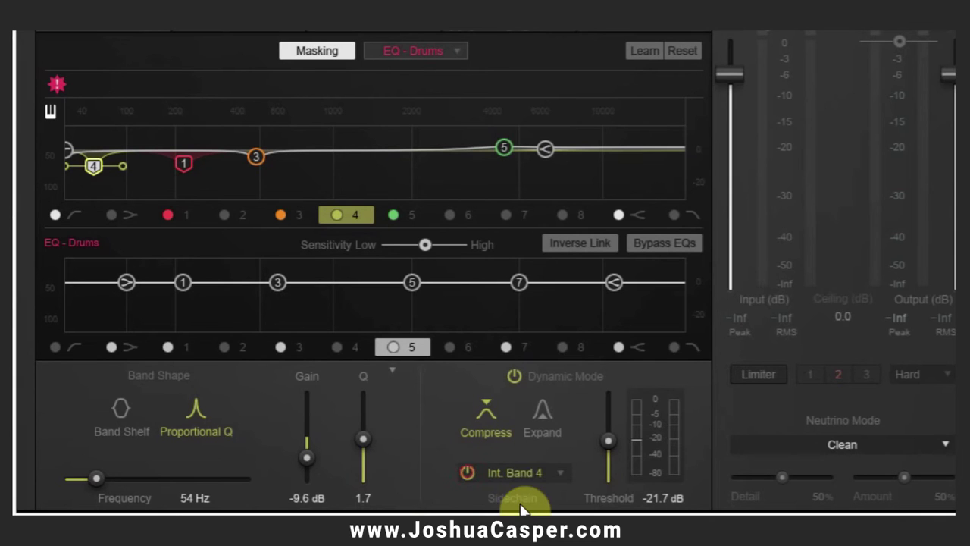
click(511, 472)
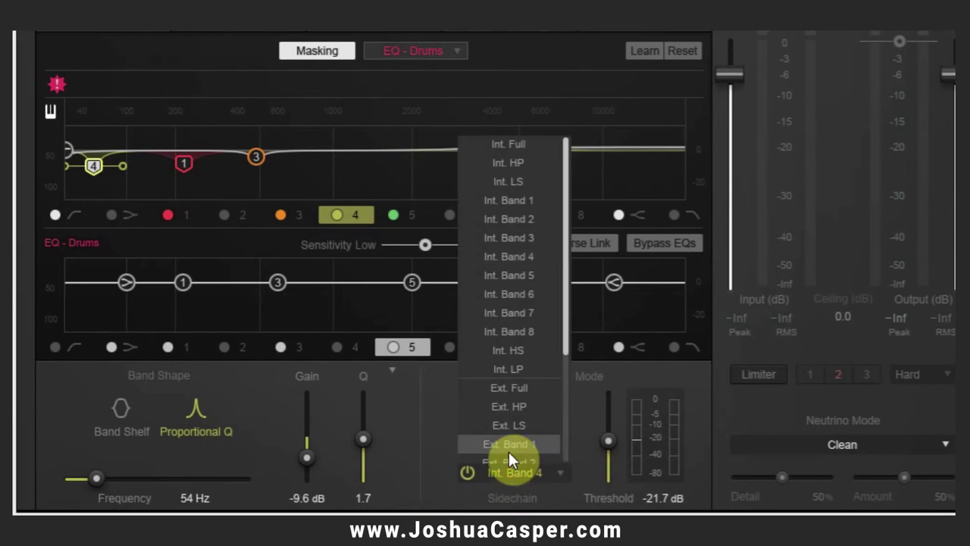
click(505, 389)
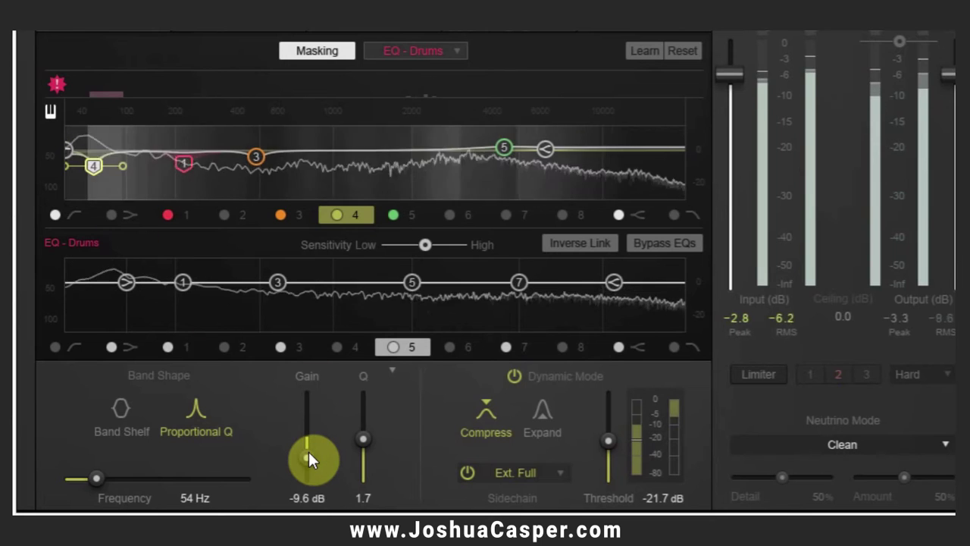
drag(308, 452, 307, 460)
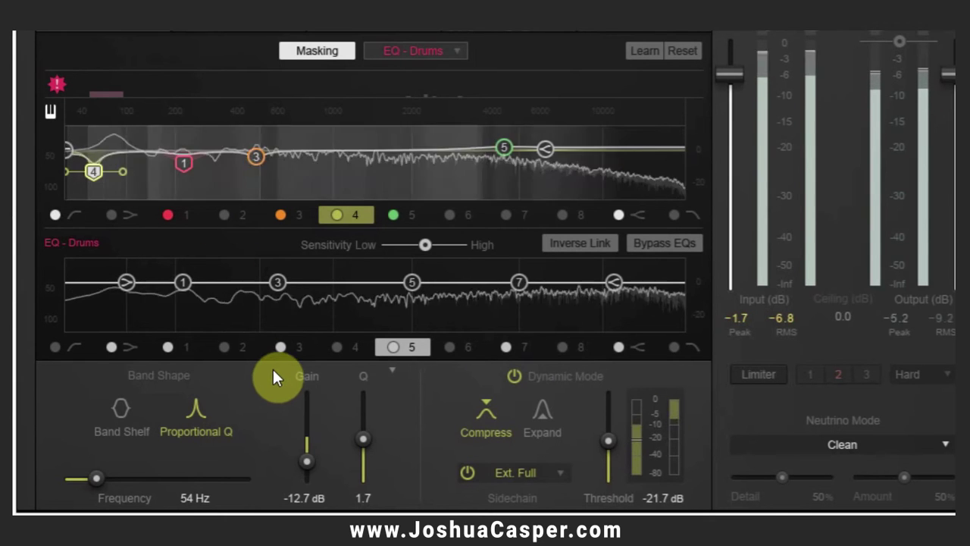
drag(309, 461, 315, 469)
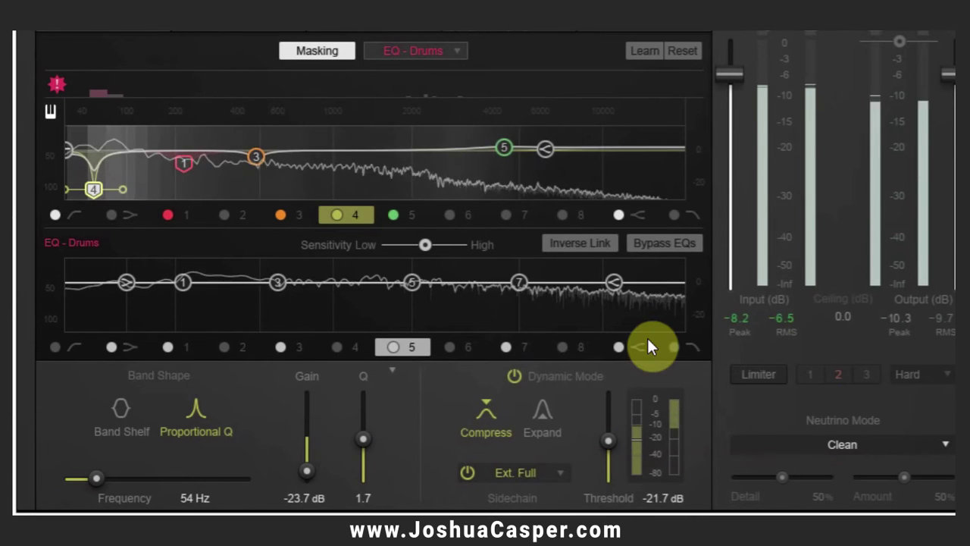
- A/B with Bypass EQs, then raise band 4's dynamic cut from -23.7 dB to -13.5 dB
click(668, 242)
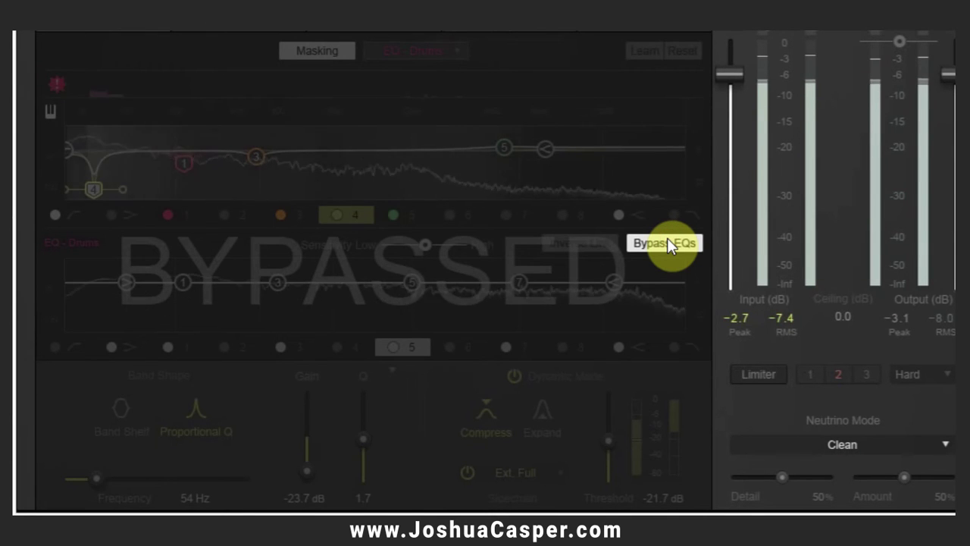
click(667, 240)
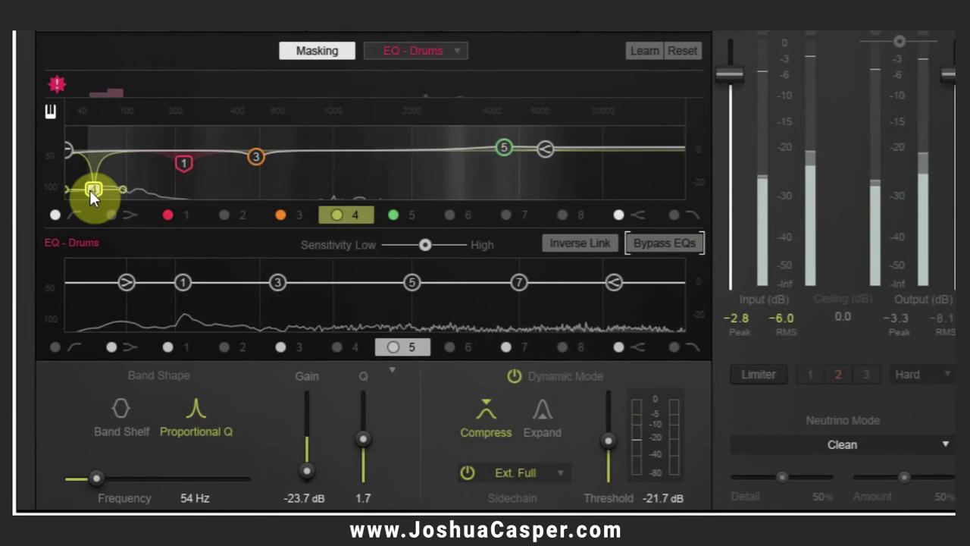
click(120, 92)
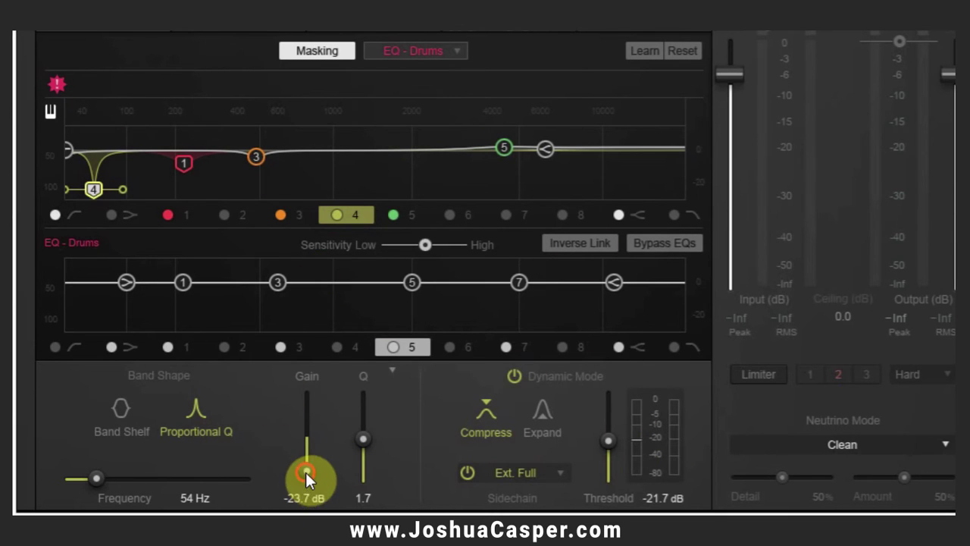
drag(305, 472, 315, 461)
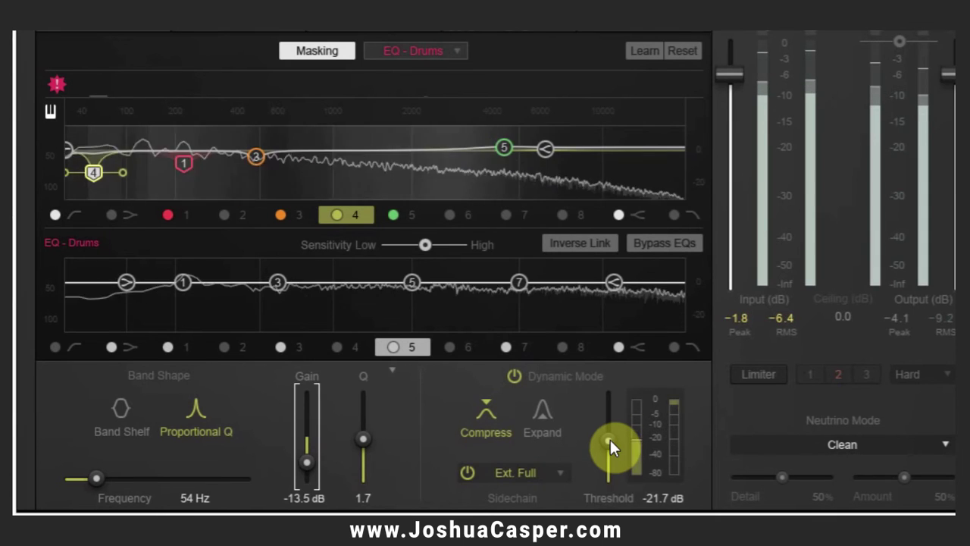
- Drop band 4's threshold to -27.8 dB, then A/B the EQs with Bypass twice, ending active
mouse_move(612, 439)
mouse_down()
mouse_move(615, 478)
mouse_move(613, 417)
mouse_move(612, 452)
mouse_move(604, 445)
mouse_up()
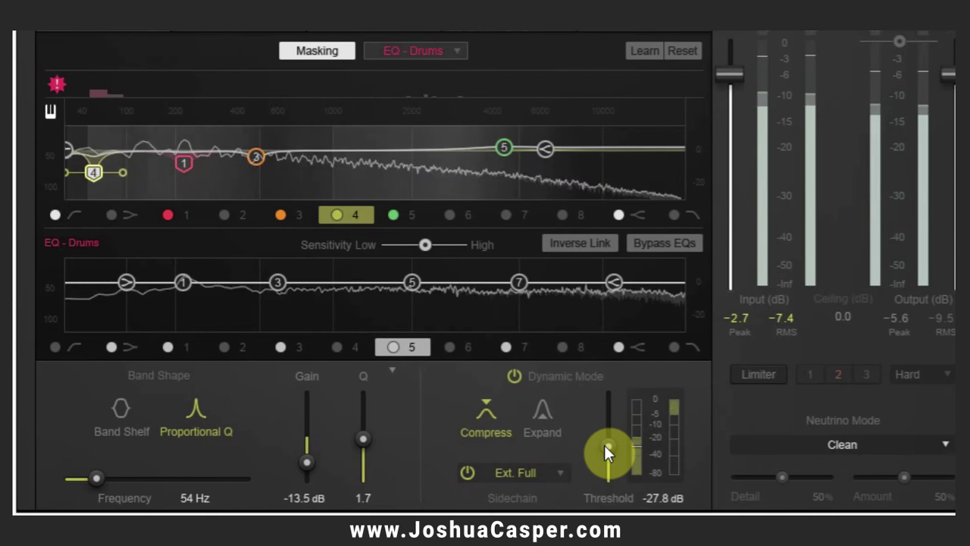
click(647, 247)
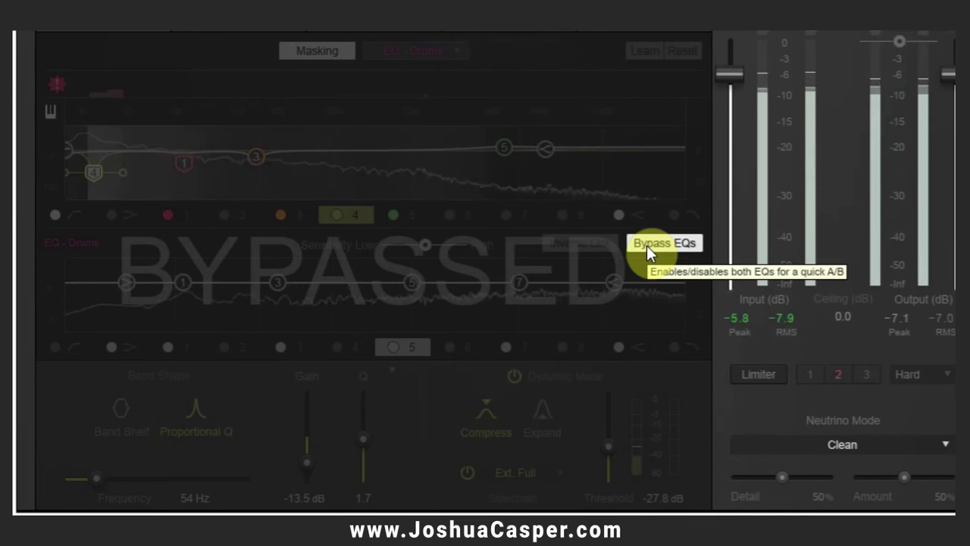
click(647, 245)
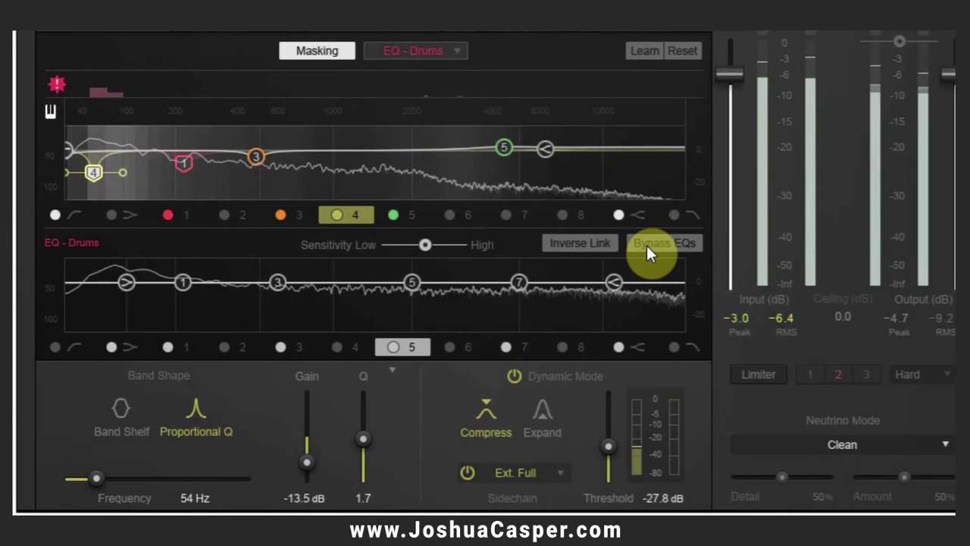
click(647, 245)
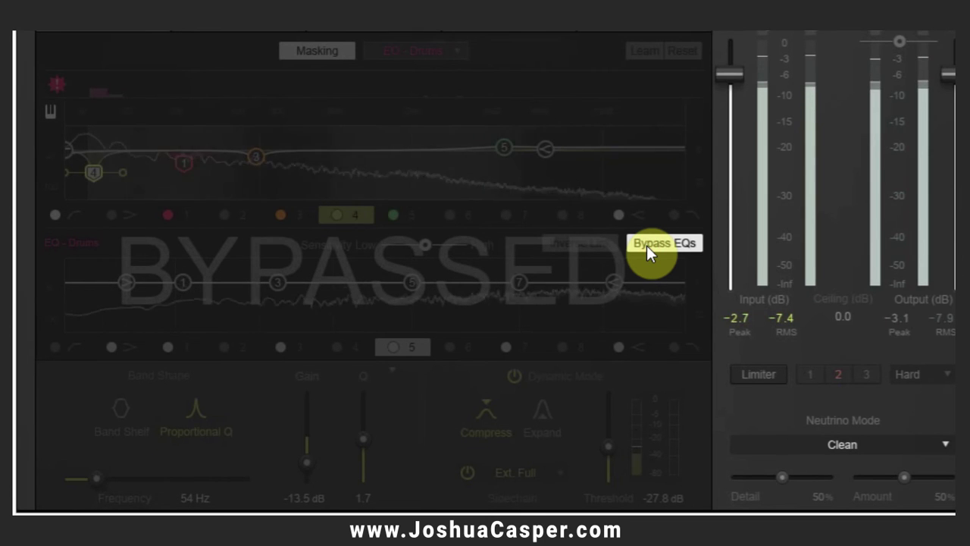
click(646, 244)
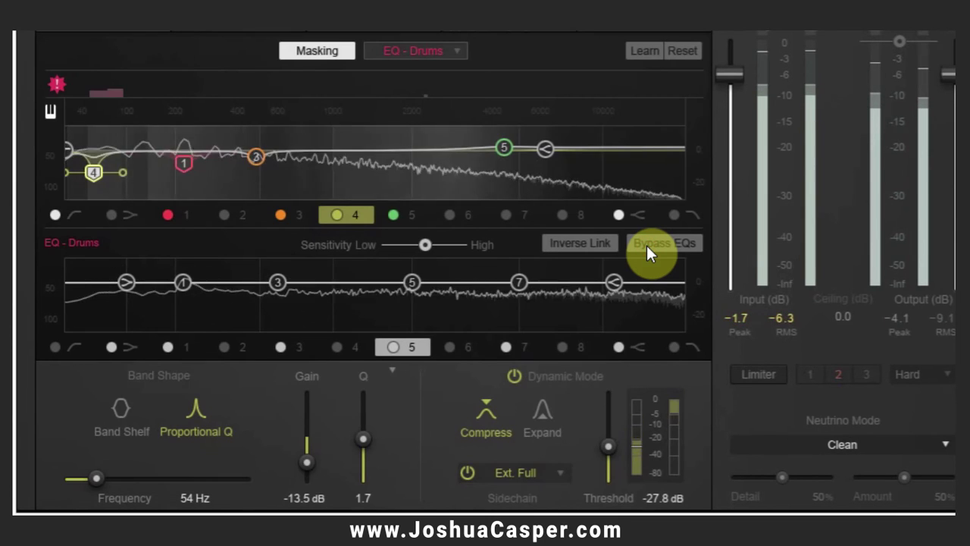